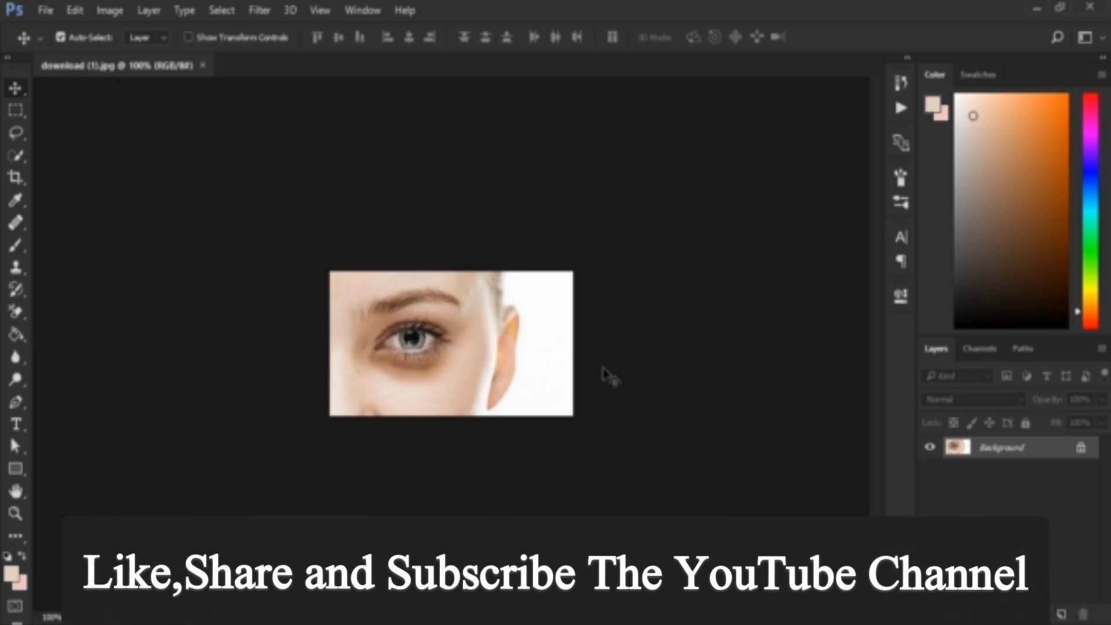
Duplicate the Background layer and add a new empty layer between the copy and the original.
{"action": "left_click_drag", "start_coordinate": [1042, 451], "coordinate": [1062, 613]}
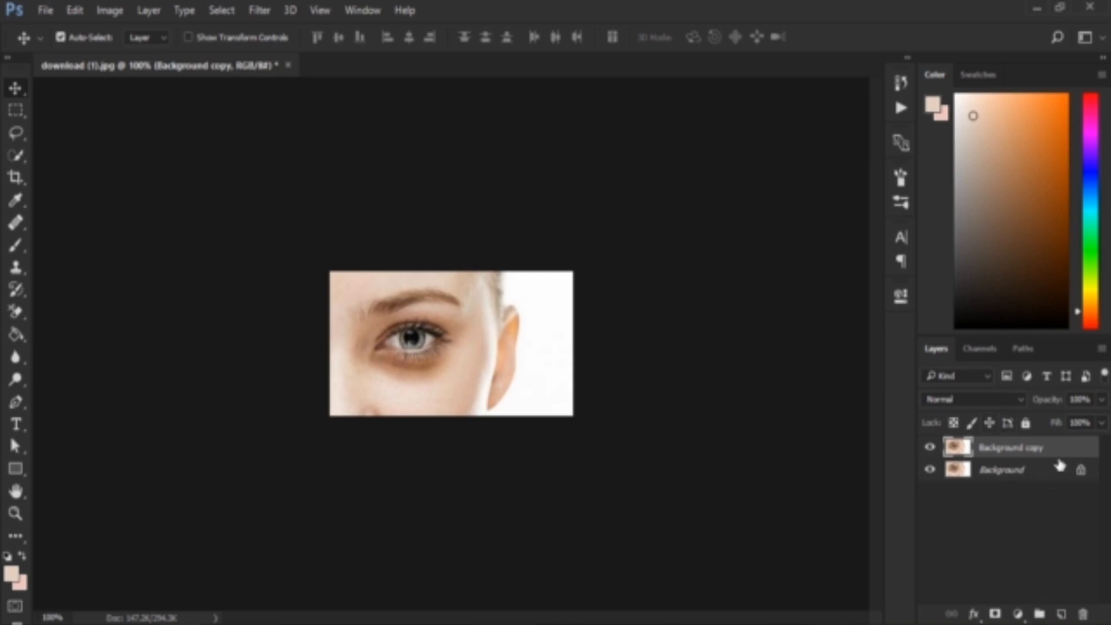
{"action": "left_click", "coordinate": [1062, 613]}
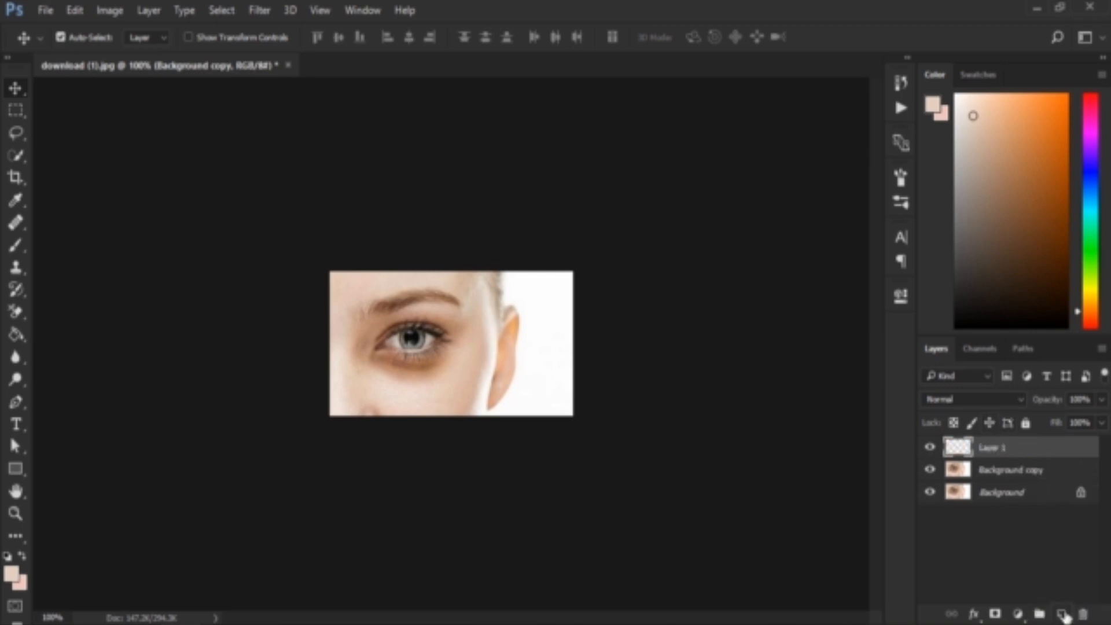
{"action": "left_click_drag", "start_coordinate": [1050, 450], "coordinate": [1052, 480]}
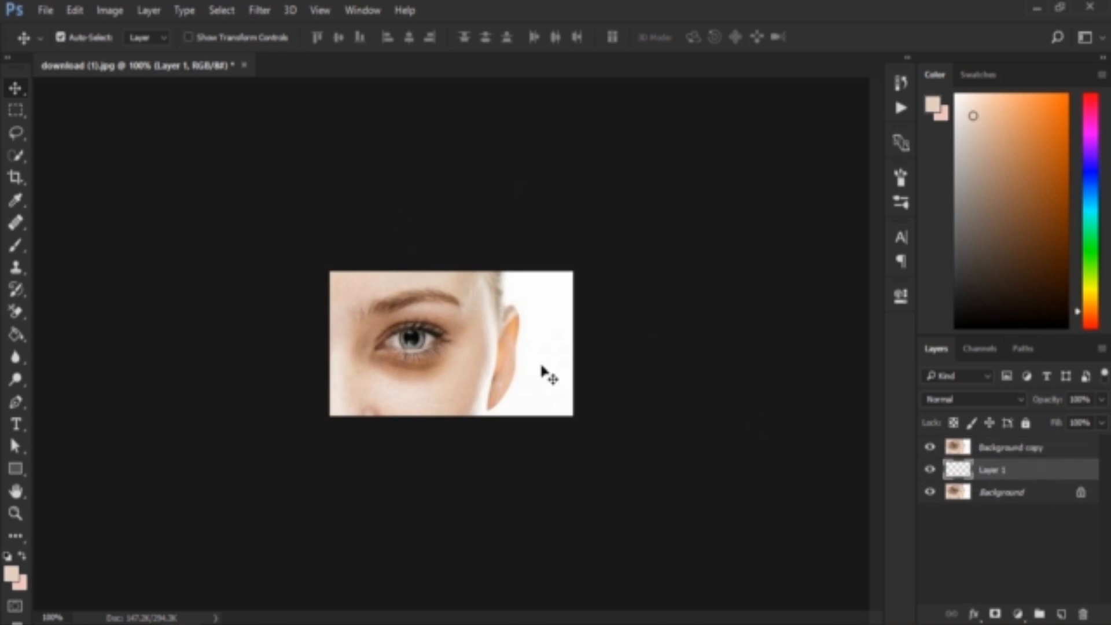
Convert the Background copy layer for Smart Filters.
{"action": "left_click", "coordinate": [1059, 456]}
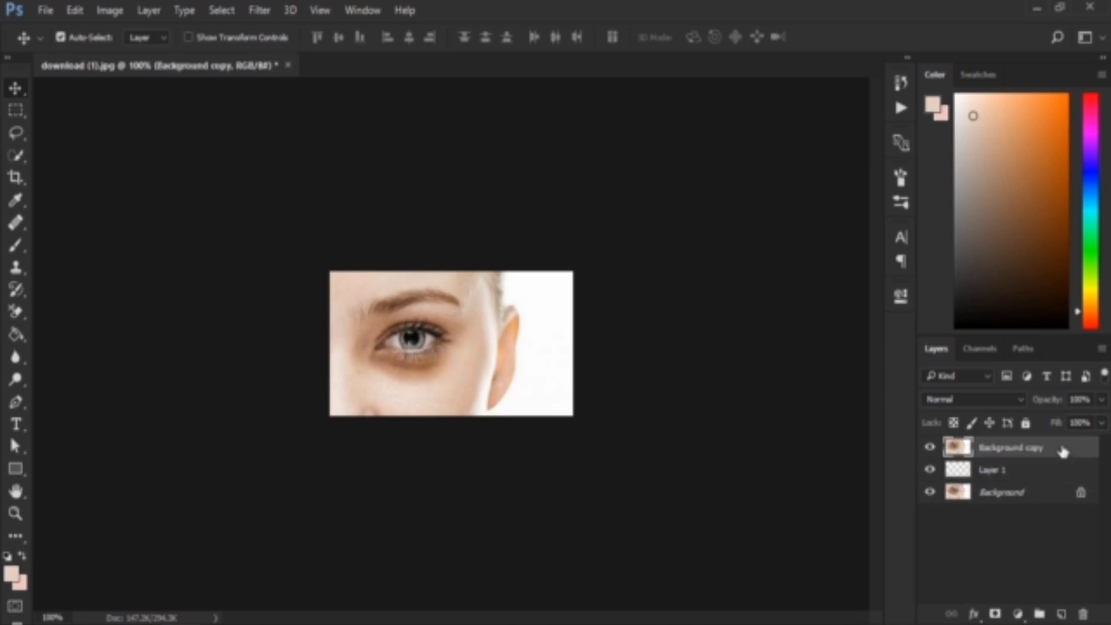
{"action": "left_click", "coordinate": [267, 11]}
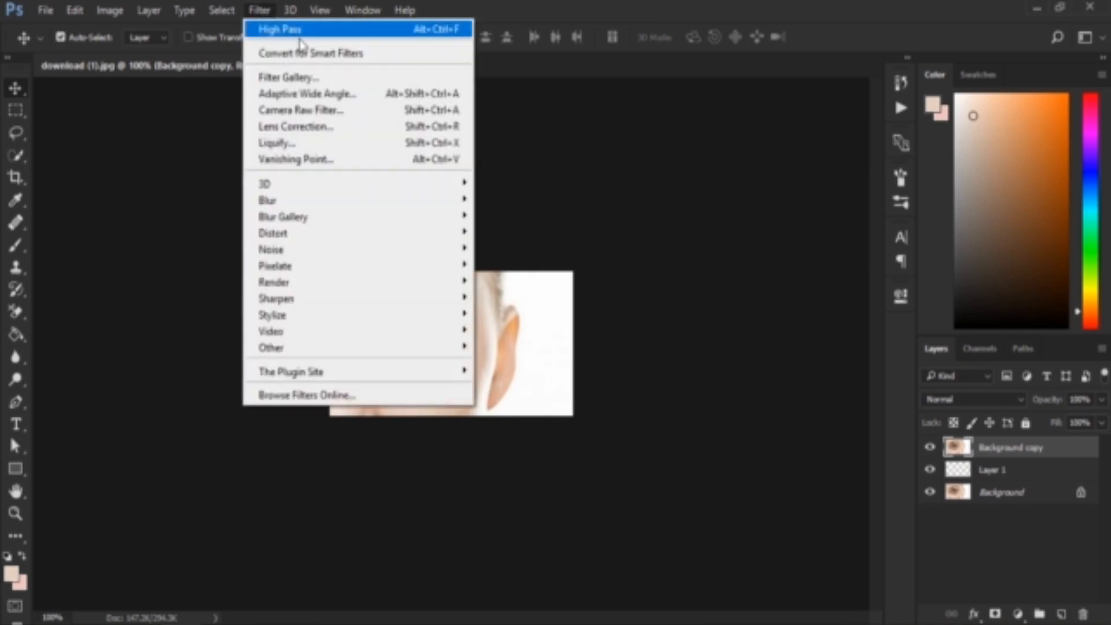
{"action": "left_click", "coordinate": [368, 58]}
{"action": "left_click", "coordinate": [541, 258]}
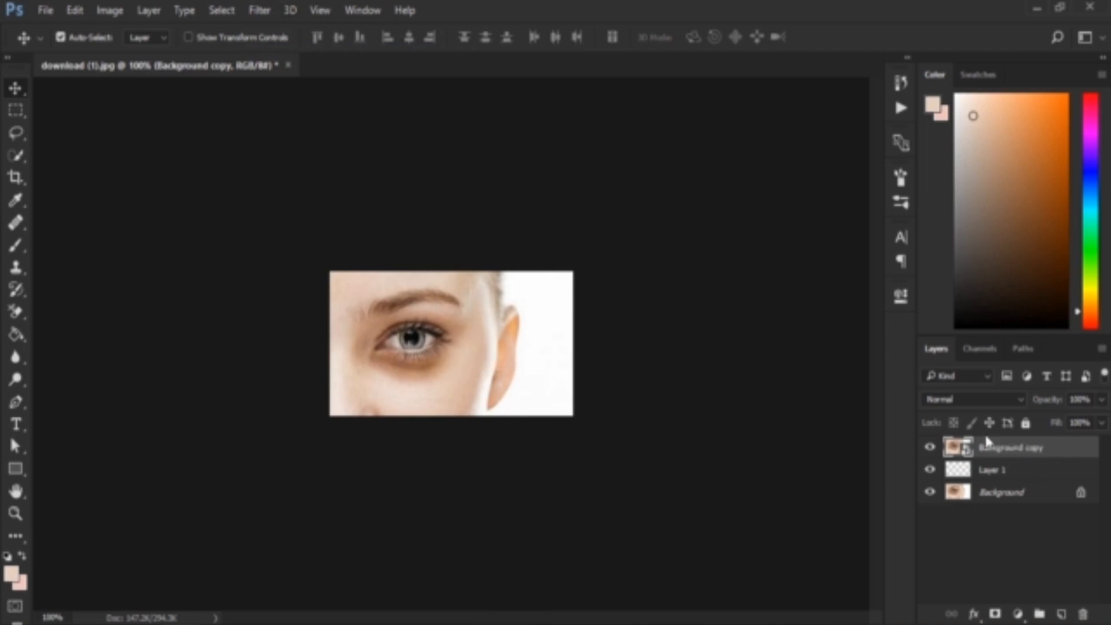
Apply a High Pass filter to the Background copy, raising the radius slightly so the facial edges stand out.
{"action": "left_click", "coordinate": [261, 13]}
{"action": "mouse_move", "coordinate": [404, 349]}
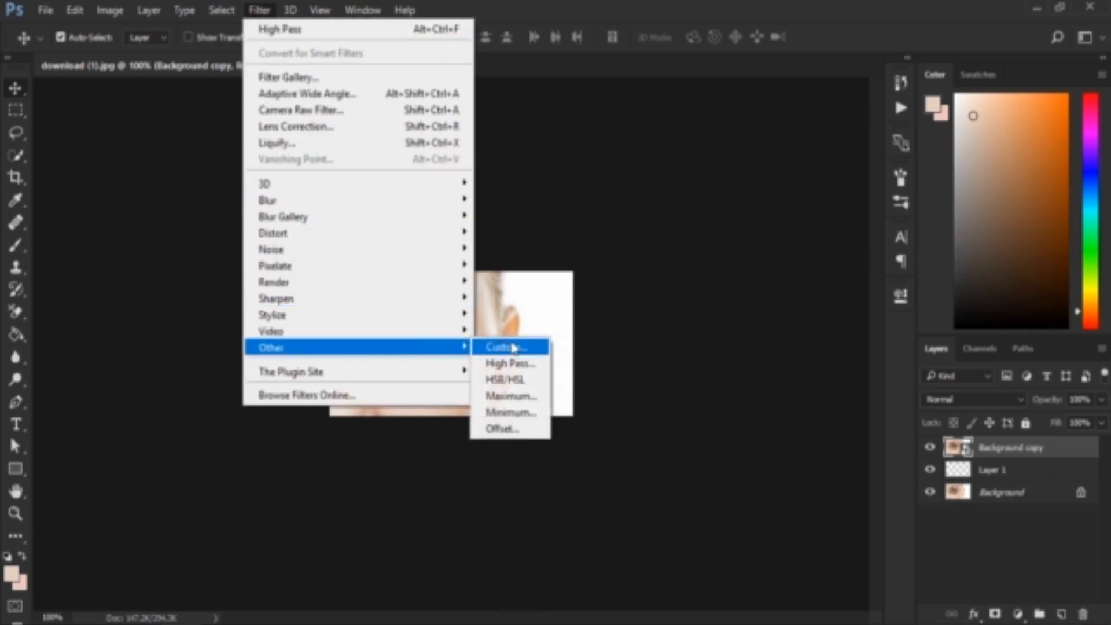
{"action": "left_click", "coordinate": [515, 363]}
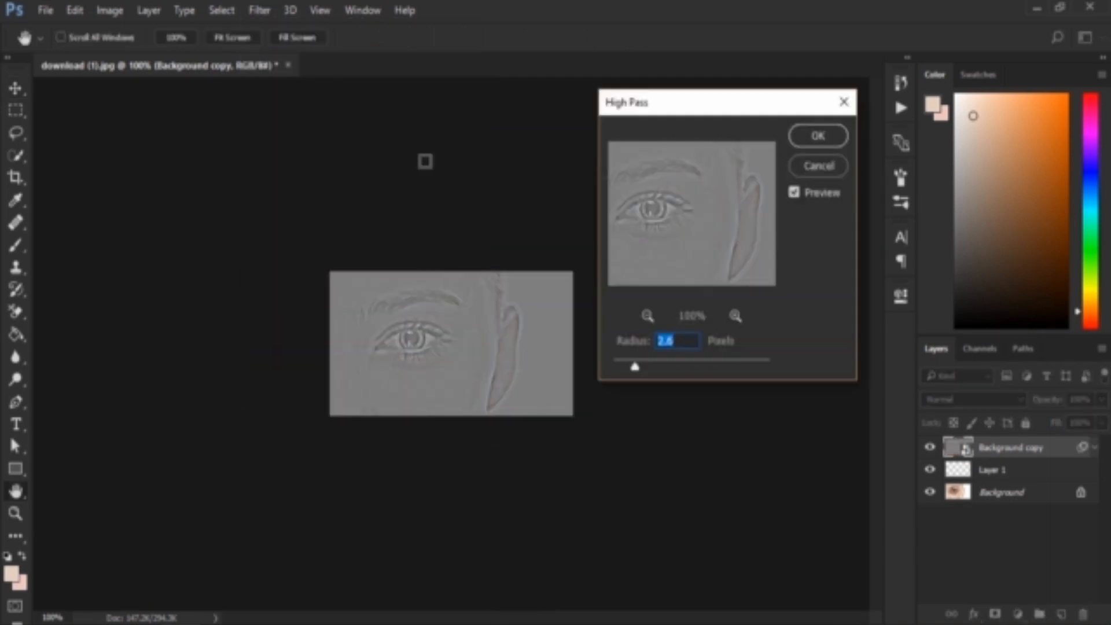
{"action": "mouse_move", "coordinate": [635, 367]}
{"action": "left_mouse_down"}
{"action": "mouse_move", "coordinate": [585, 367]}
{"action": "mouse_move", "coordinate": [637, 375]}
{"action": "left_mouse_up"}
{"action": "left_click_drag", "start_coordinate": [639, 374], "coordinate": [644, 376]}
{"action": "left_click", "coordinate": [815, 135]}
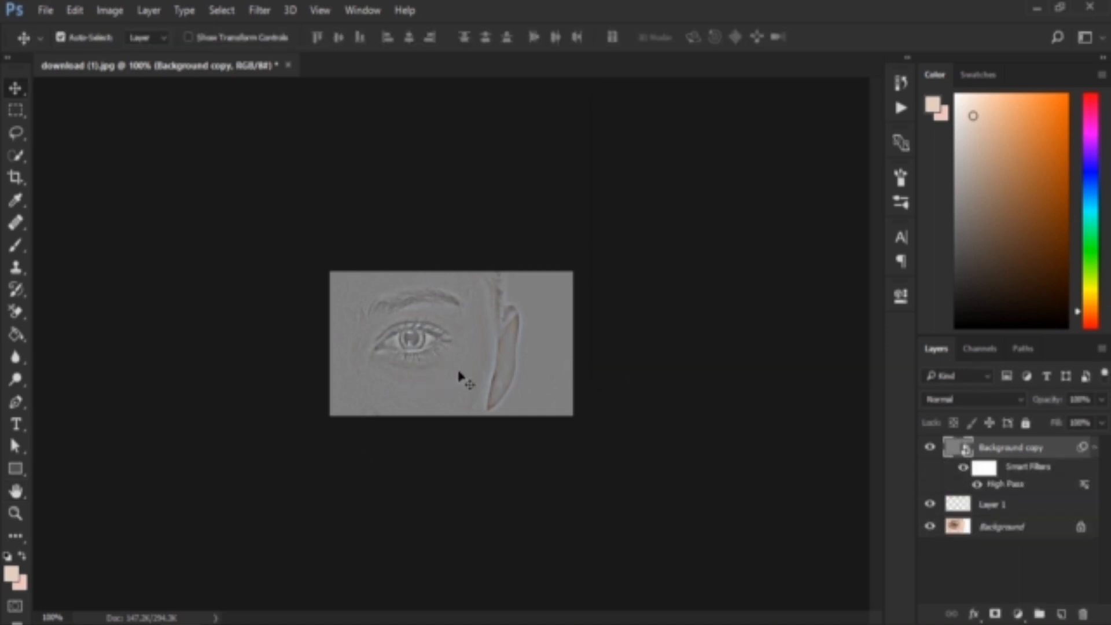
Set the Background copy's blend mode to Overlay and collapse its smart filter list.
{"action": "left_click", "coordinate": [972, 402]}
{"action": "left_click", "coordinate": [972, 219]}
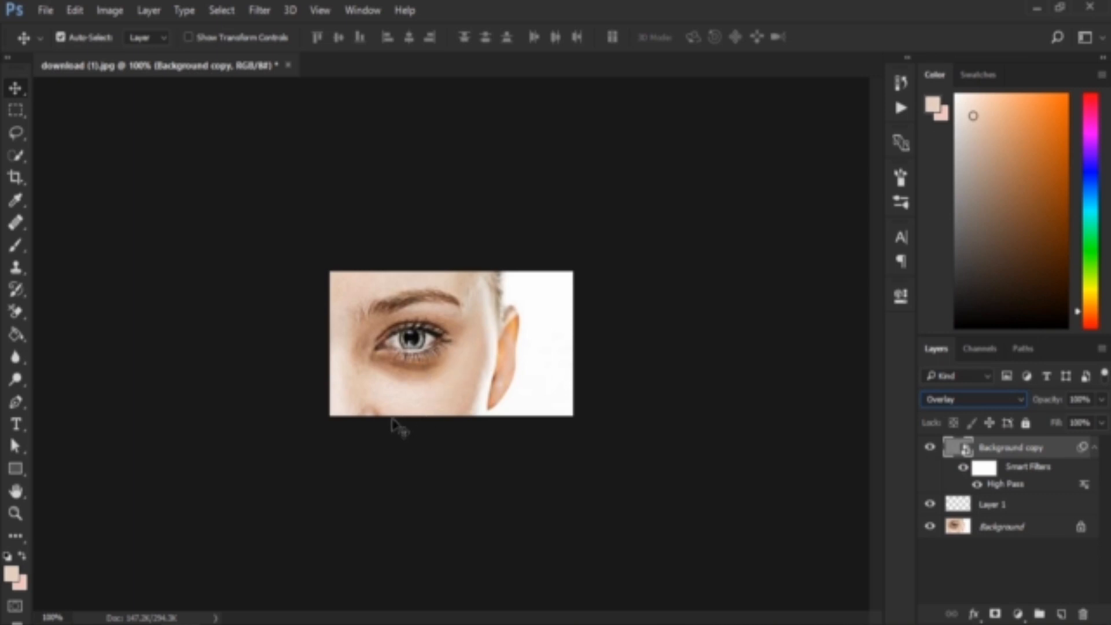
{"action": "left_click", "coordinate": [1094, 449]}
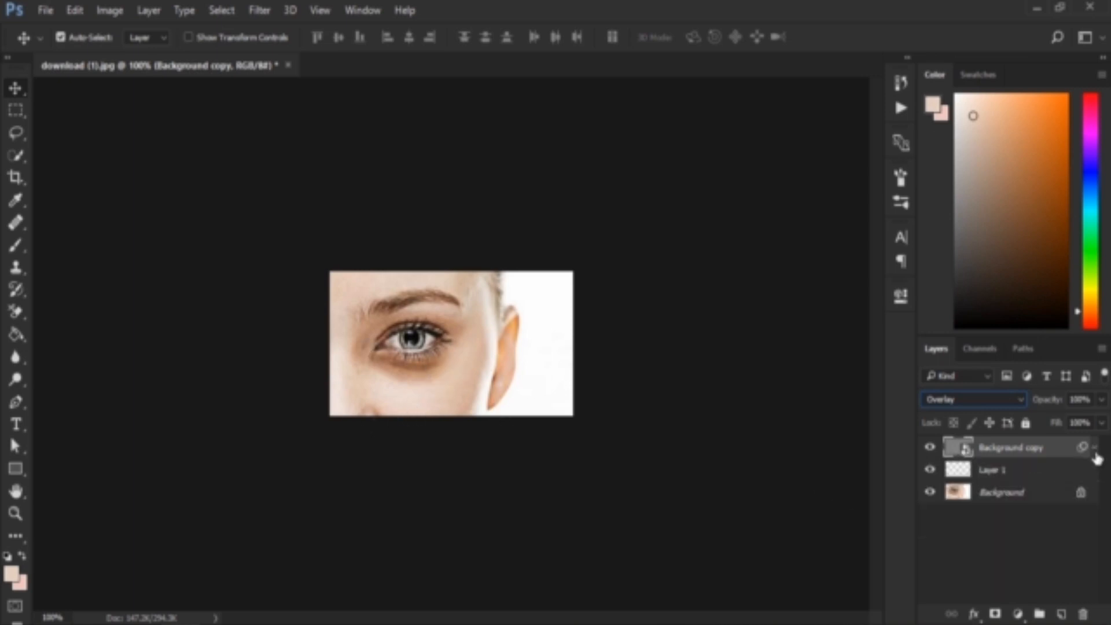
Select Layer 1 and set the Eyedropper to sample Current & Below with a 5 by 5 Average size.
{"action": "left_click", "coordinate": [1027, 474]}
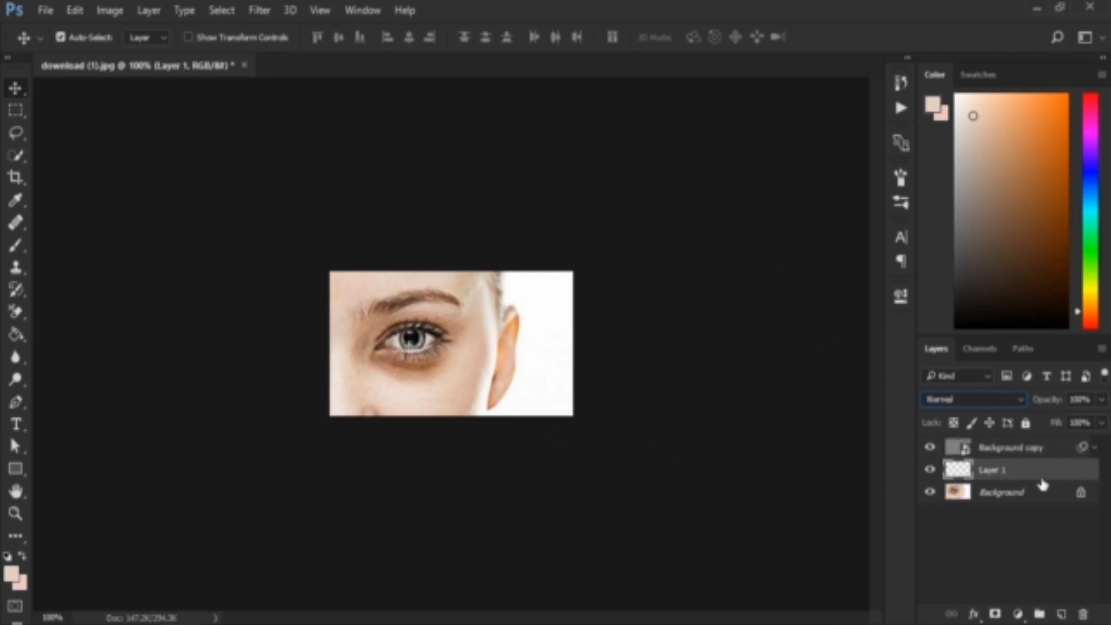
{"action": "left_click", "coordinate": [19, 246]}
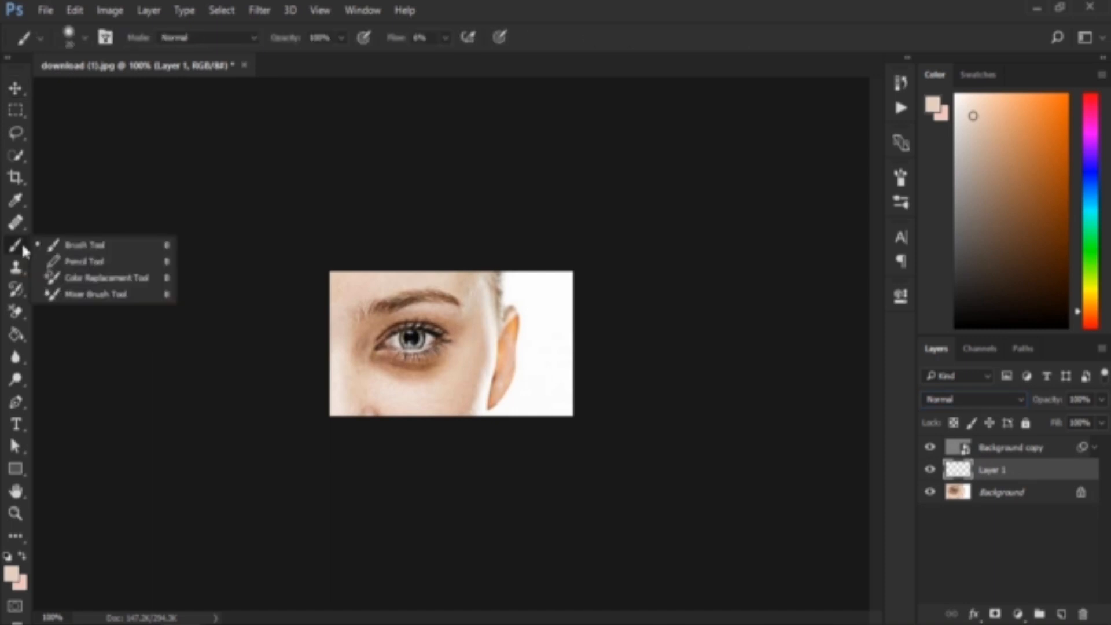
{"action": "left_click", "coordinate": [81, 246]}
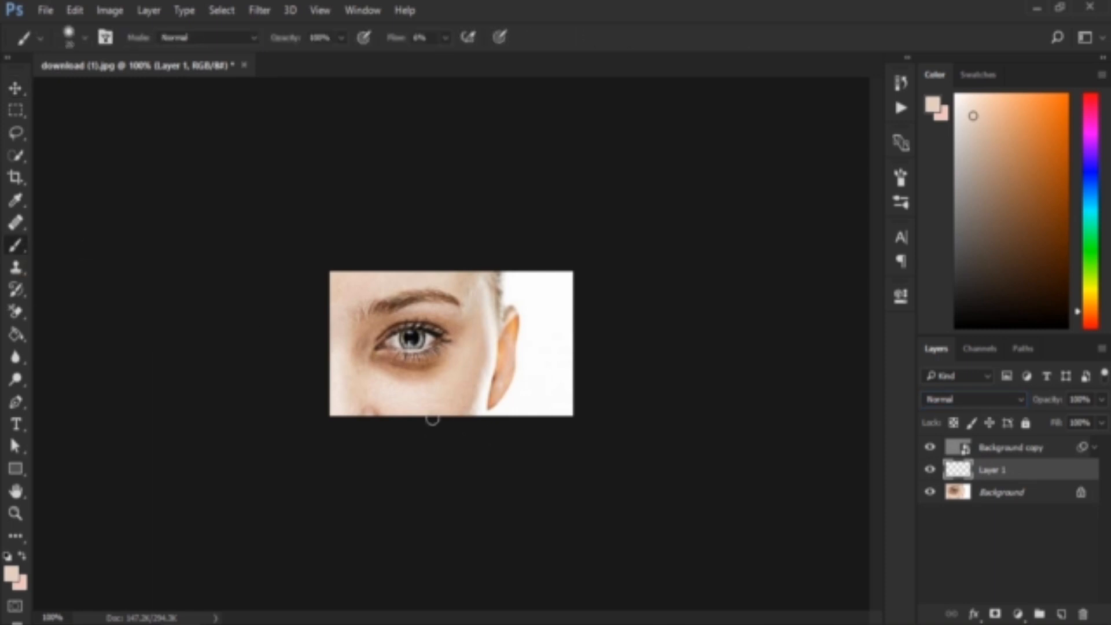
{"action": "left_click", "coordinate": [16, 201]}
{"action": "left_click", "coordinate": [60, 197]}
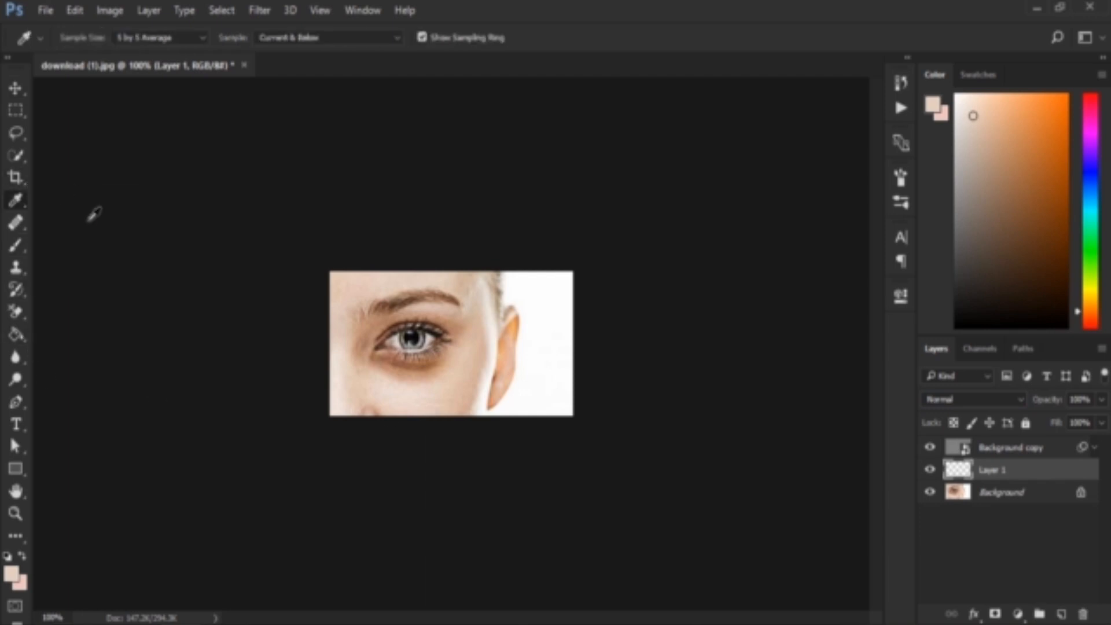
{"action": "left_click", "coordinate": [345, 41]}
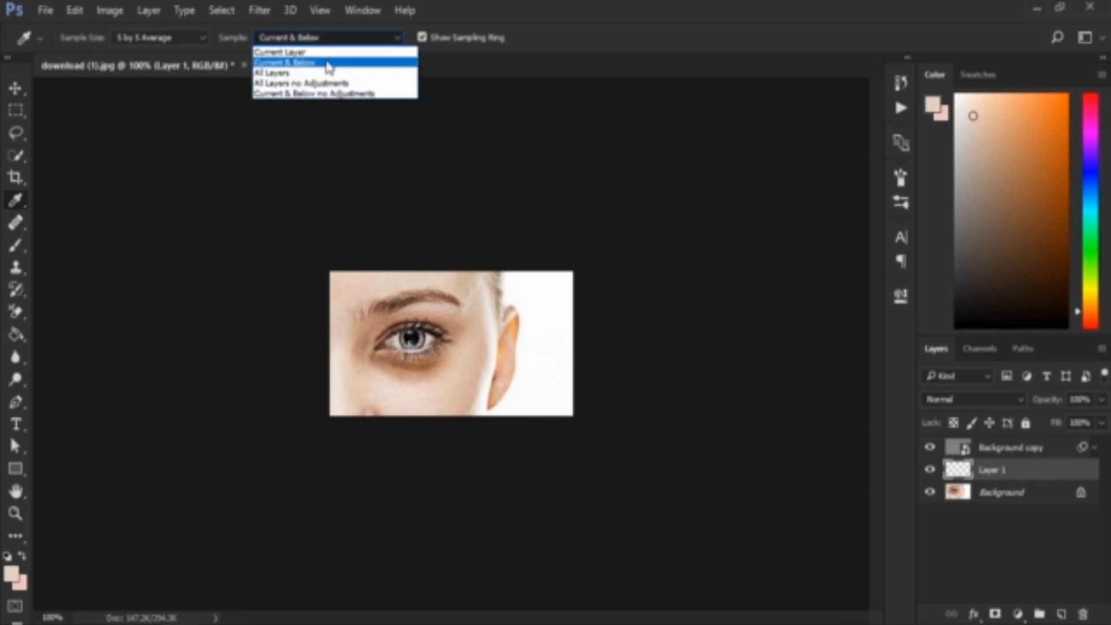
{"action": "left_click", "coordinate": [327, 63]}
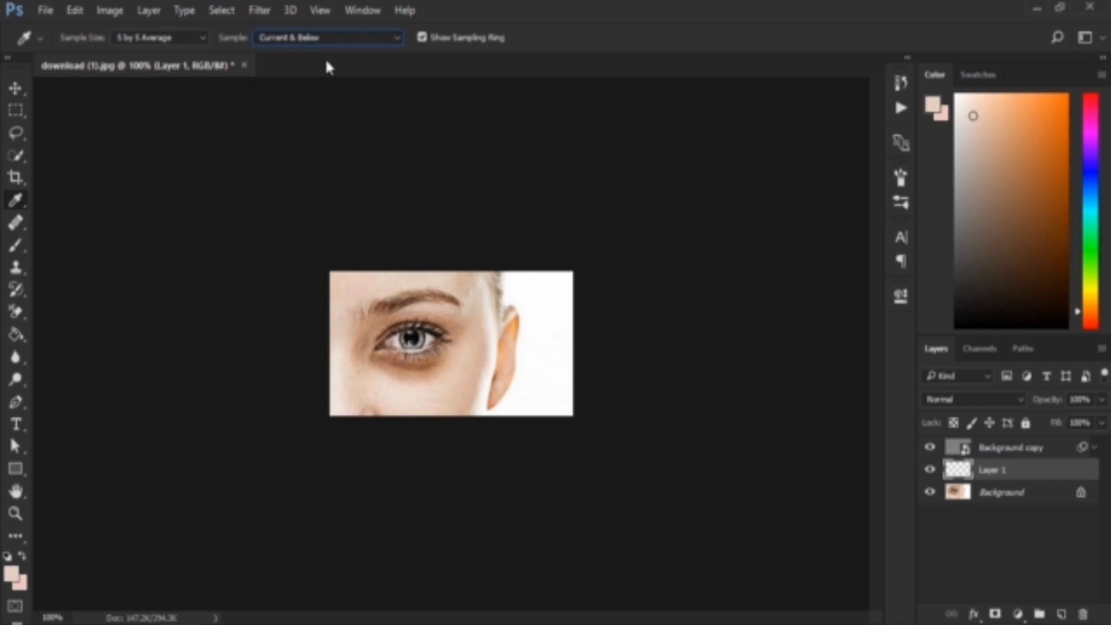
{"action": "left_click", "coordinate": [157, 40]}
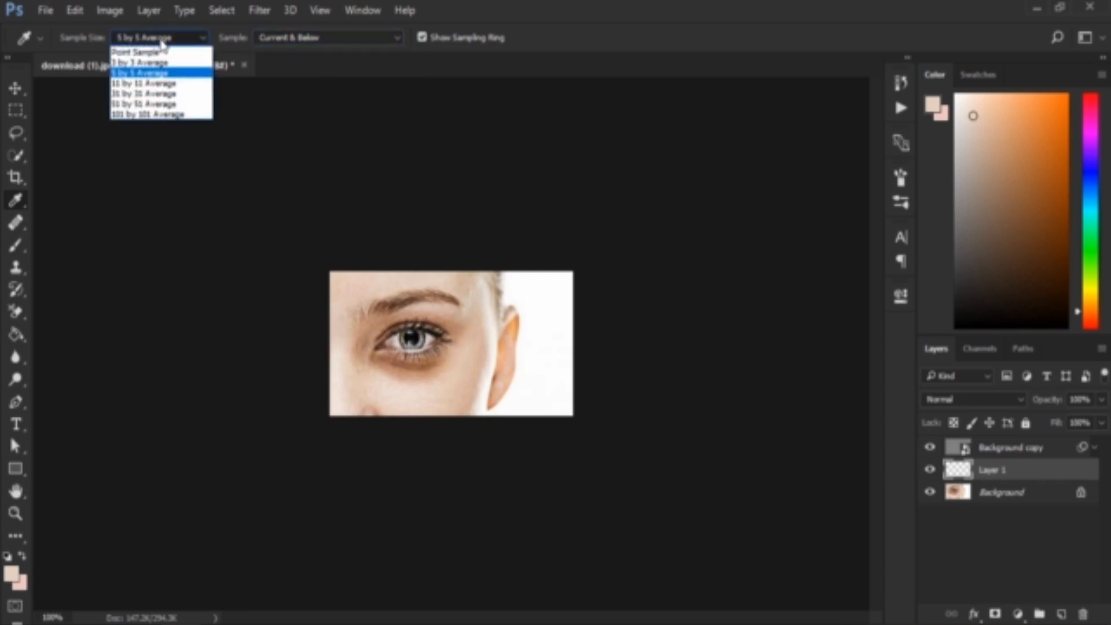
{"action": "left_click", "coordinate": [179, 75]}
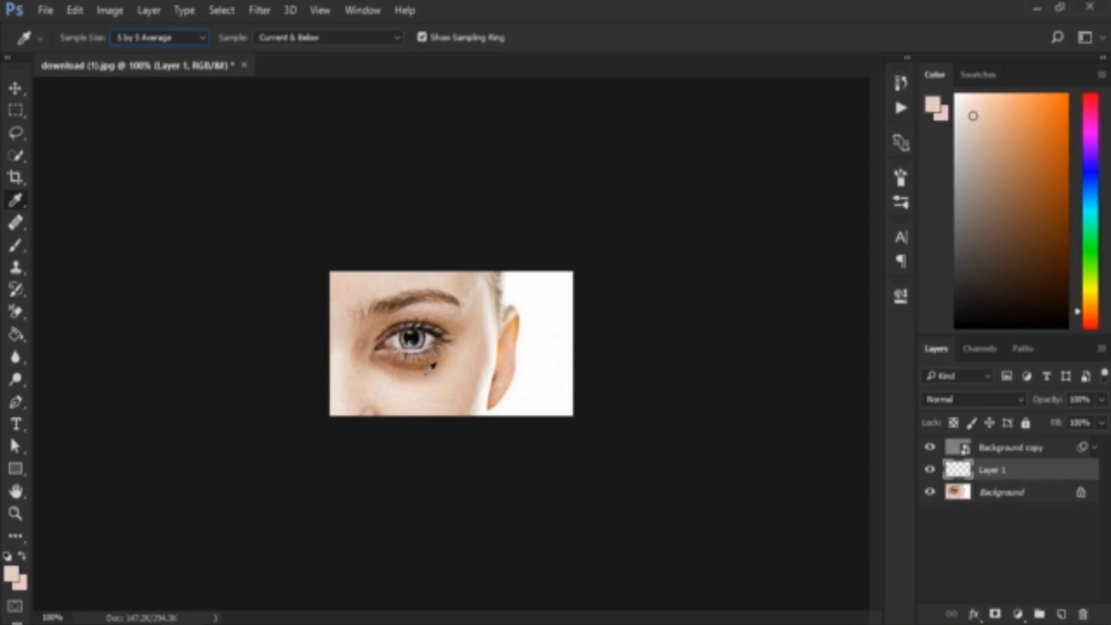
Sample the light skin tone below the eye and brush it over the dark circles around the eye at 6% flow.
{"action": "left_click", "coordinate": [408, 387]}
{"action": "left_click", "coordinate": [410, 390]}
{"action": "left_click", "coordinate": [16, 244]}
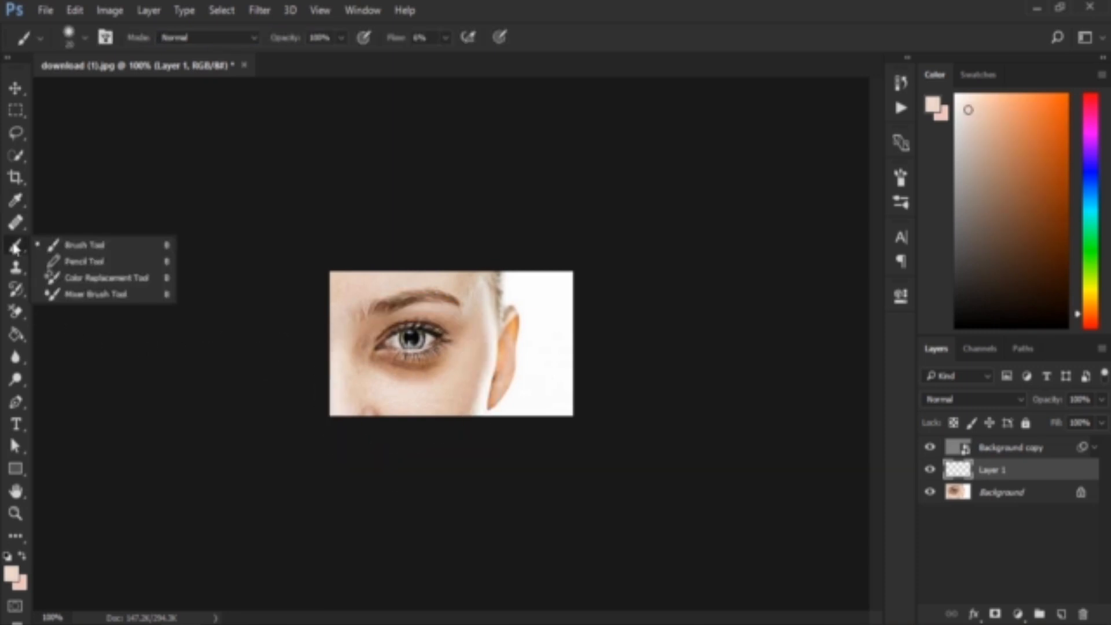
{"action": "left_click", "coordinate": [86, 245]}
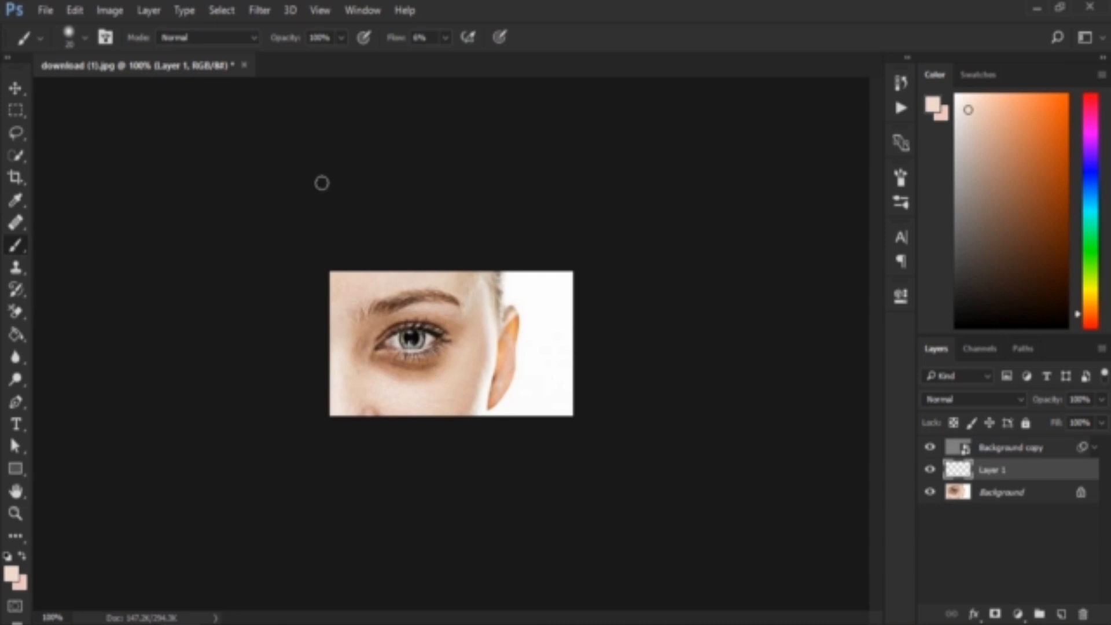
{"action": "left_click", "coordinate": [429, 38]}
{"action": "mouse_move", "coordinate": [431, 378]}
{"action": "left_mouse_down"}
{"action": "mouse_move", "coordinate": [379, 371]}
{"action": "mouse_move", "coordinate": [442, 366]}
{"action": "mouse_move", "coordinate": [410, 379]}
{"action": "mouse_move", "coordinate": [444, 354]}
{"action": "mouse_move", "coordinate": [416, 378]}
{"action": "mouse_move", "coordinate": [441, 370]}
{"action": "mouse_move", "coordinate": [417, 382]}
{"action": "mouse_move", "coordinate": [395, 382]}
{"action": "mouse_move", "coordinate": [380, 363]}
{"action": "mouse_move", "coordinate": [432, 377]}
{"action": "mouse_move", "coordinate": [396, 382]}
{"action": "mouse_move", "coordinate": [413, 381]}
{"action": "mouse_move", "coordinate": [453, 358]}
{"action": "mouse_move", "coordinate": [420, 366]}
{"action": "left_mouse_up"}
{"action": "mouse_move", "coordinate": [468, 320]}
{"action": "left_mouse_down"}
{"action": "mouse_move", "coordinate": [451, 345]}
{"action": "mouse_move", "coordinate": [420, 313]}
{"action": "mouse_move", "coordinate": [360, 347]}
{"action": "mouse_move", "coordinate": [417, 363]}
{"action": "mouse_move", "coordinate": [445, 351]}
{"action": "mouse_move", "coordinate": [432, 315]}
{"action": "mouse_move", "coordinate": [351, 355]}
{"action": "mouse_move", "coordinate": [389, 362]}
{"action": "mouse_move", "coordinate": [446, 351]}
{"action": "mouse_move", "coordinate": [390, 370]}
{"action": "mouse_move", "coordinate": [451, 347]}
{"action": "mouse_move", "coordinate": [460, 361]}
{"action": "mouse_move", "coordinate": [364, 363]}
{"action": "left_mouse_up"}
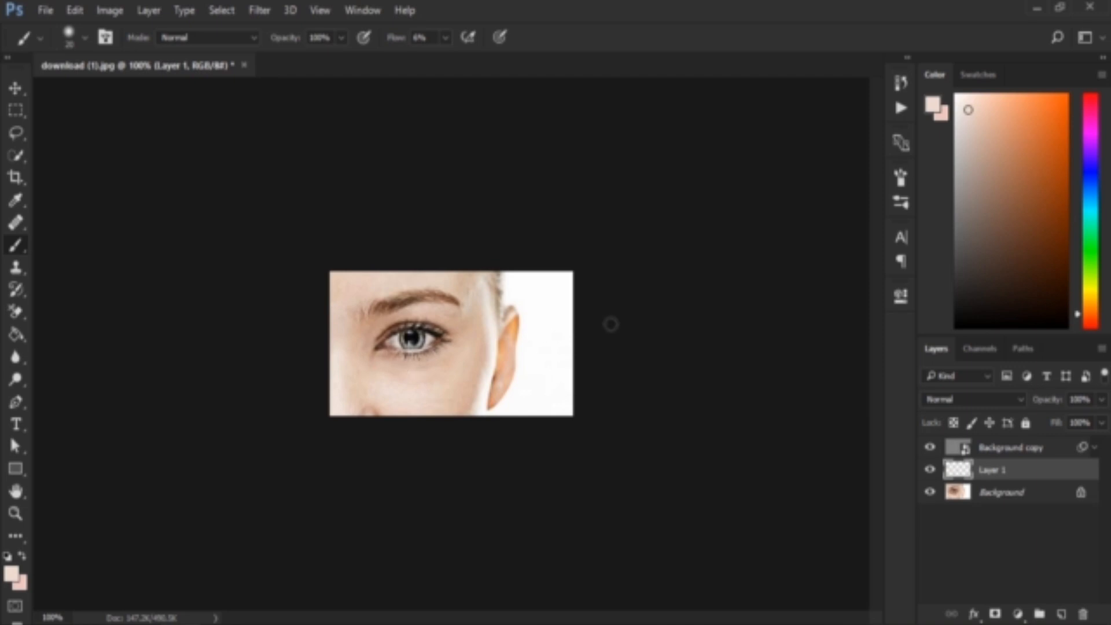
Compare the original image state with the latest brush stroke in the document's history.
{"action": "left_click", "coordinate": [902, 84]}
{"action": "scroll", "coordinate": [806, 116], "scroll_direction": "up", "scroll_amount": 10}
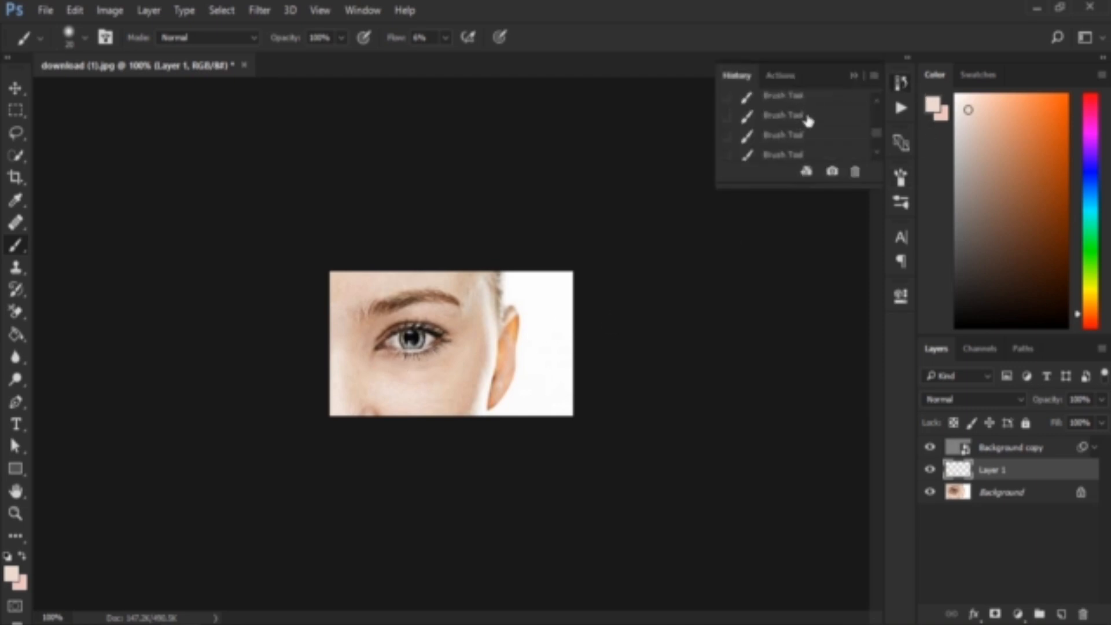
{"action": "left_click", "coordinate": [800, 106]}
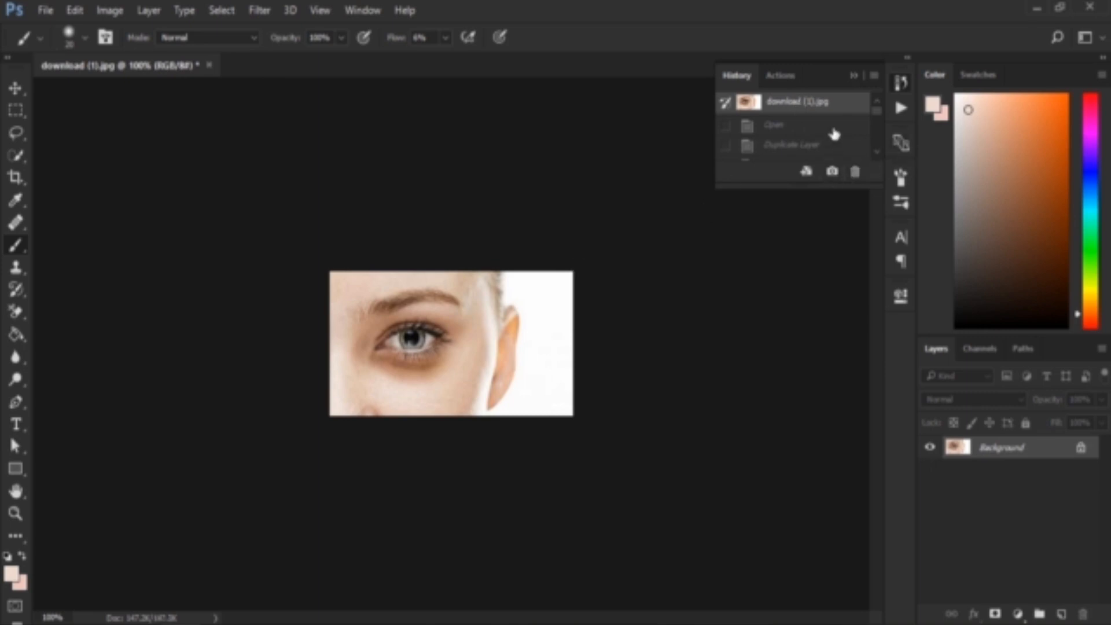
{"action": "scroll", "coordinate": [850, 132], "scroll_direction": "down", "scroll_amount": 5}
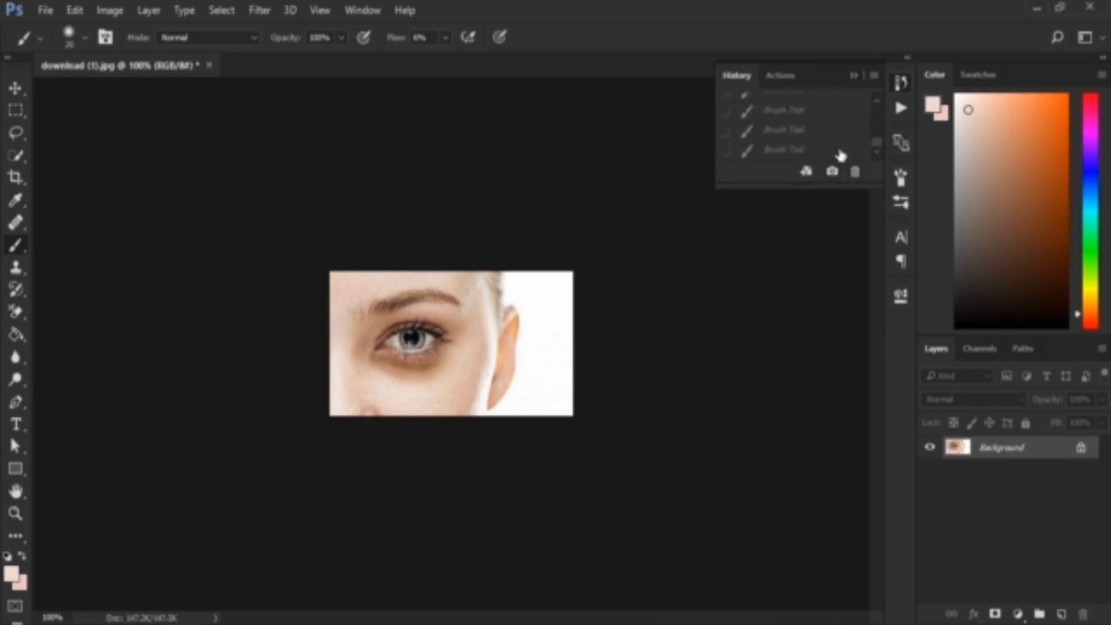
{"action": "left_click", "coordinate": [841, 151]}
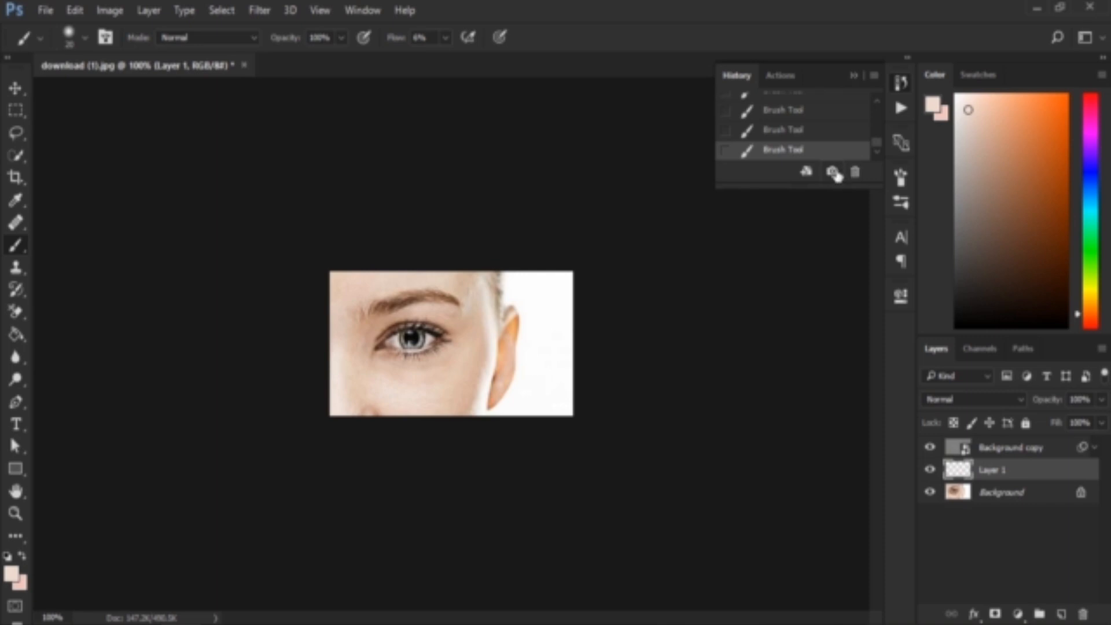
Create a history snapshot of the retouched image and compare it with the original, ending on the snapshot.
{"action": "left_click", "coordinate": [835, 173]}
{"action": "scroll", "coordinate": [845, 133], "scroll_direction": "up", "scroll_amount": 10}
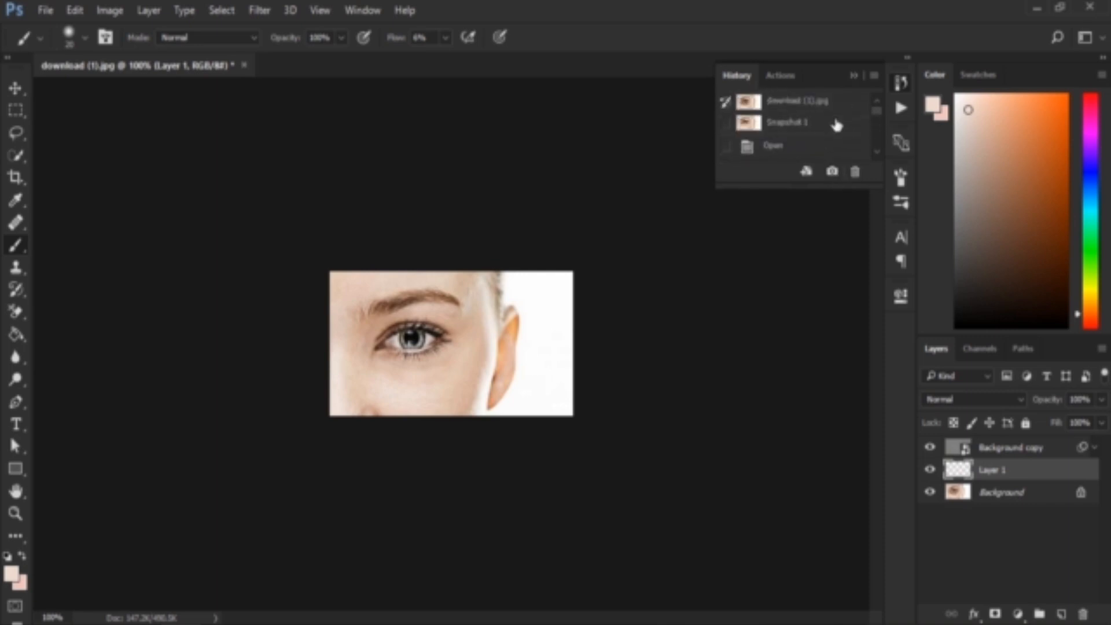
{"action": "left_click", "coordinate": [822, 101]}
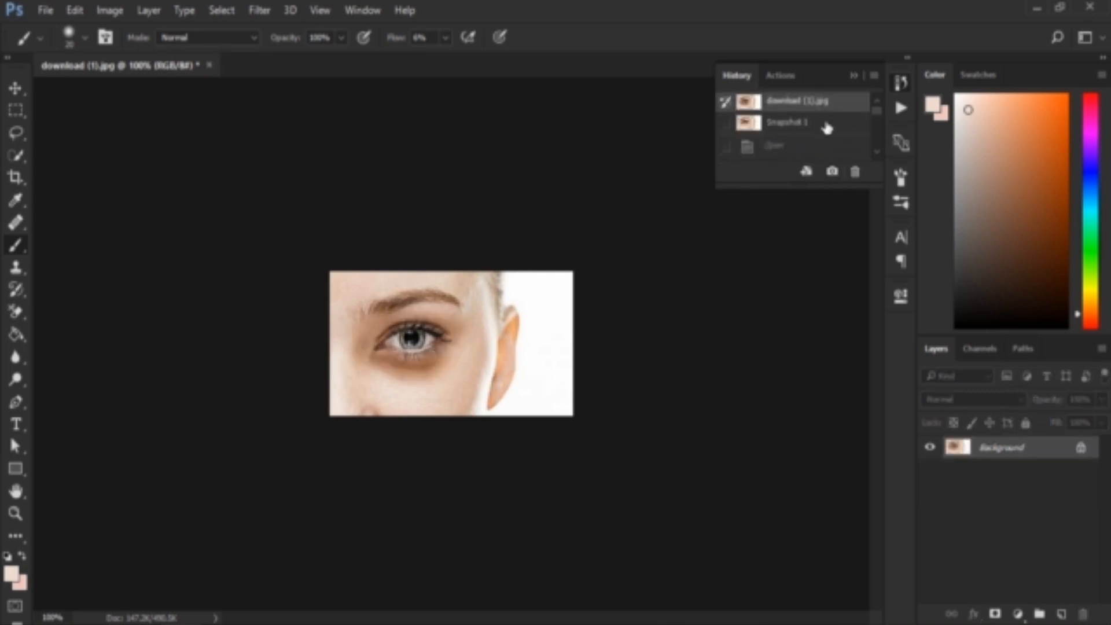
{"action": "left_click", "coordinate": [828, 123]}
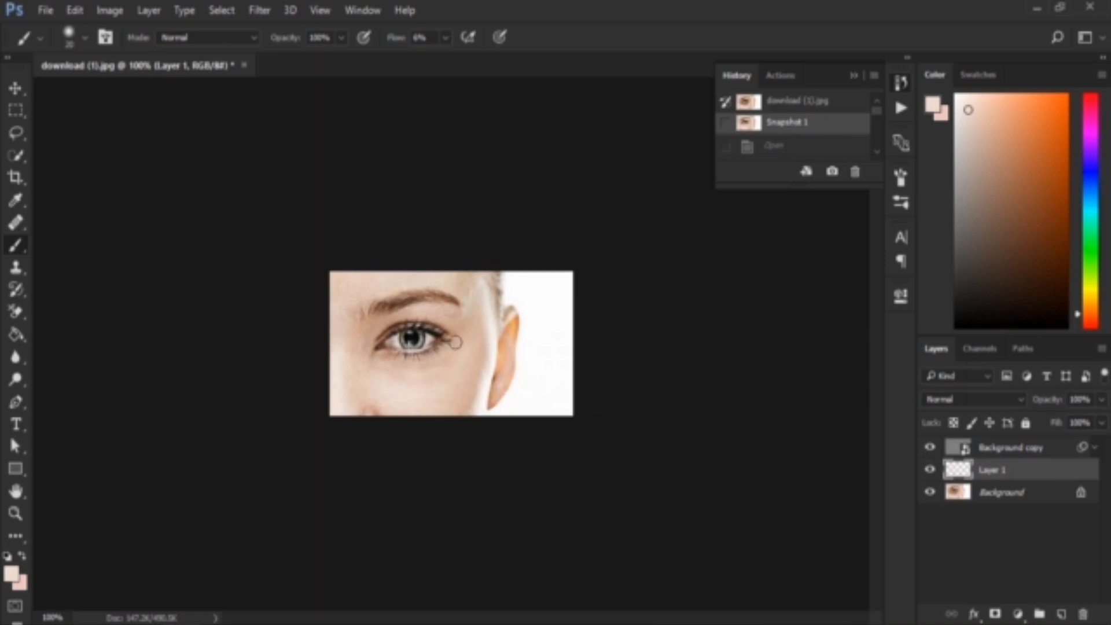
{"action": "left_click", "coordinate": [807, 104]}
{"action": "left_click", "coordinate": [807, 126]}
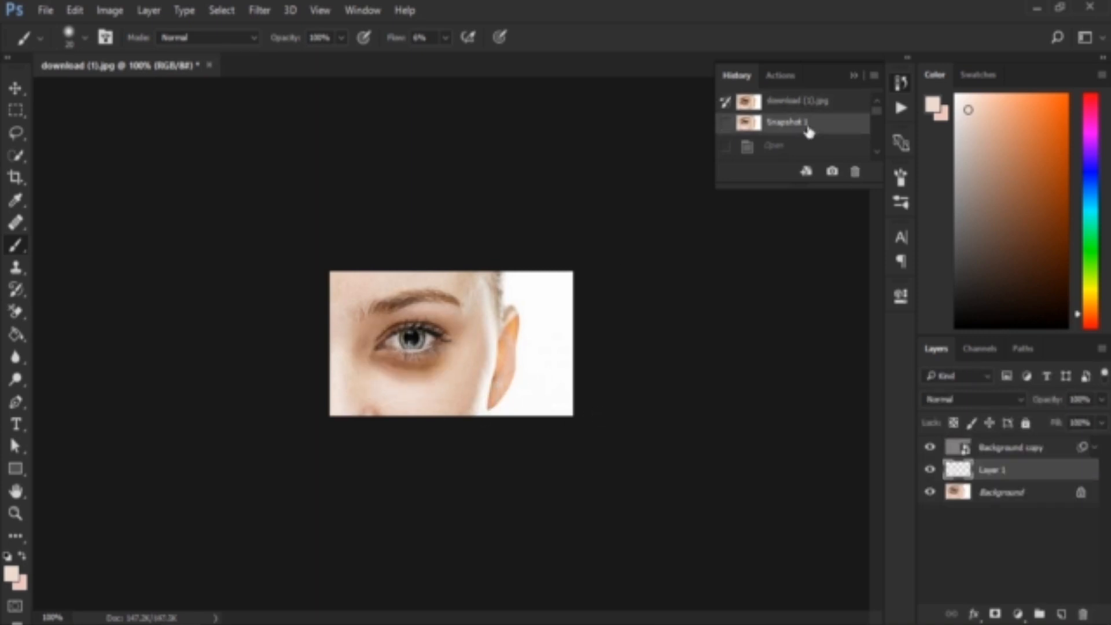
{"action": "left_click", "coordinate": [809, 108]}
{"action": "left_click", "coordinate": [813, 131]}
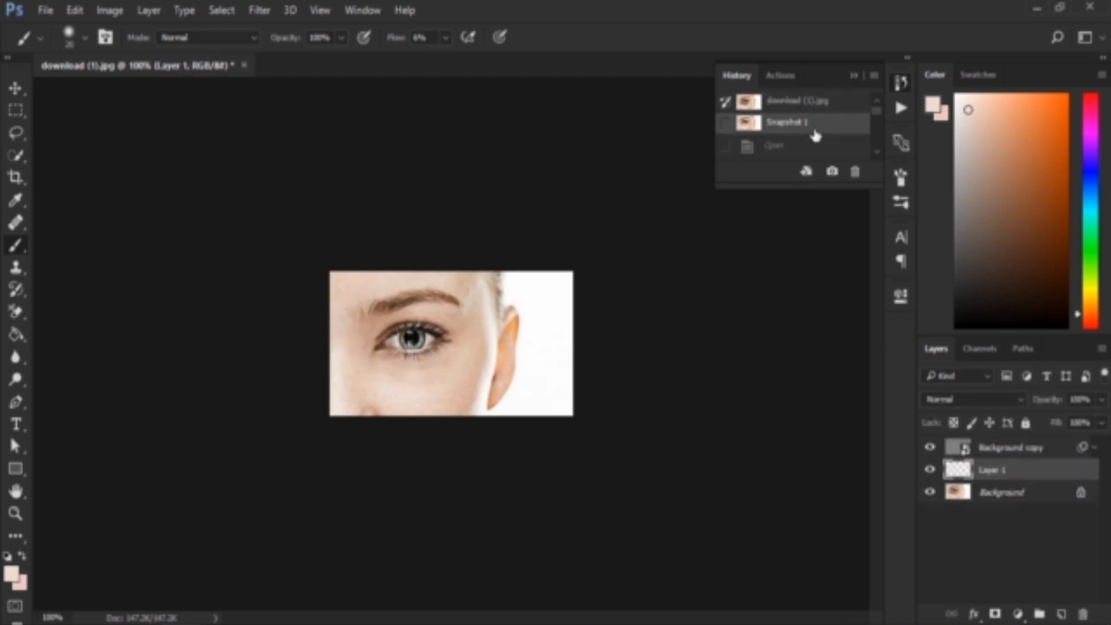
{"action": "left_click", "coordinate": [848, 72]}
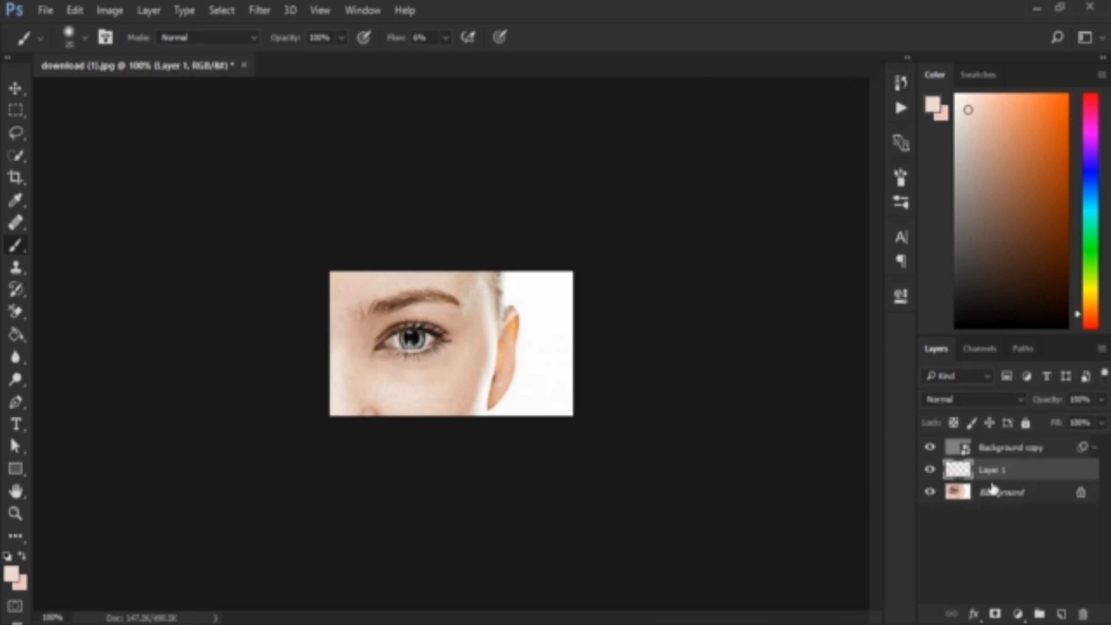
{"action": "left_click", "coordinate": [1010, 449]}
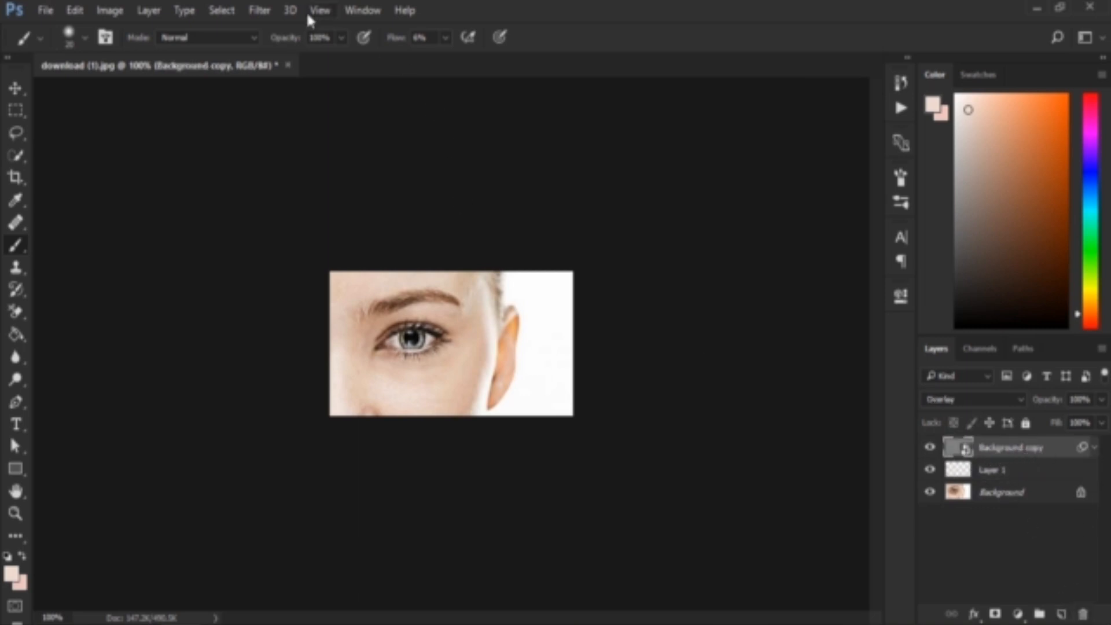
{"action": "left_click", "coordinate": [262, 10]}
{"action": "left_click", "coordinate": [260, 10]}
{"action": "left_click", "coordinate": [1047, 477]}
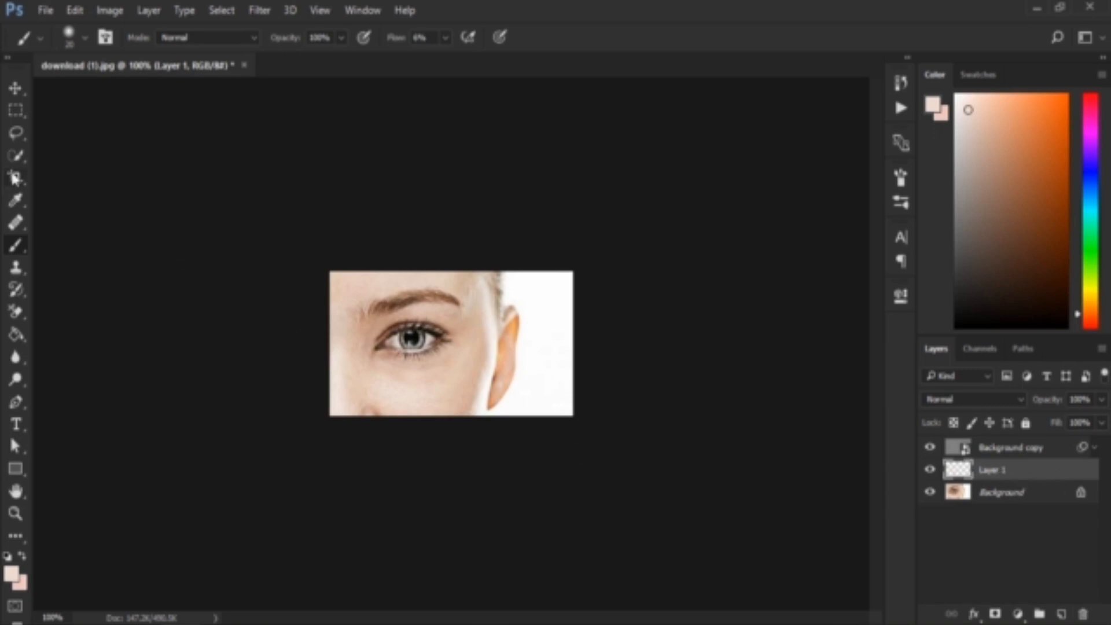
{"action": "left_click", "coordinate": [17, 204]}
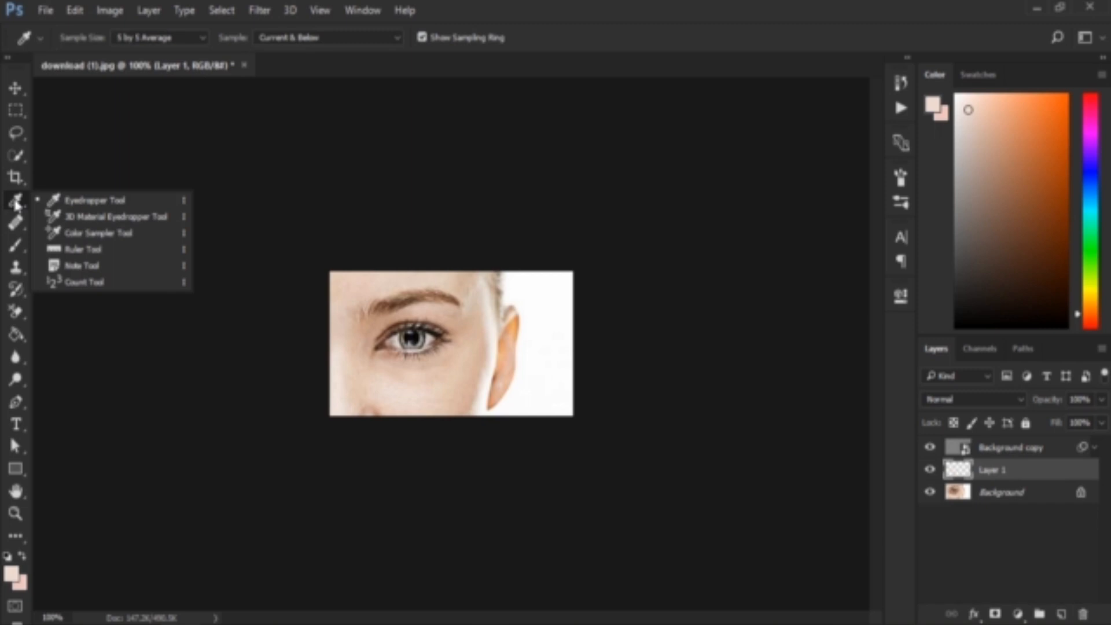
{"action": "left_click", "coordinate": [76, 199]}
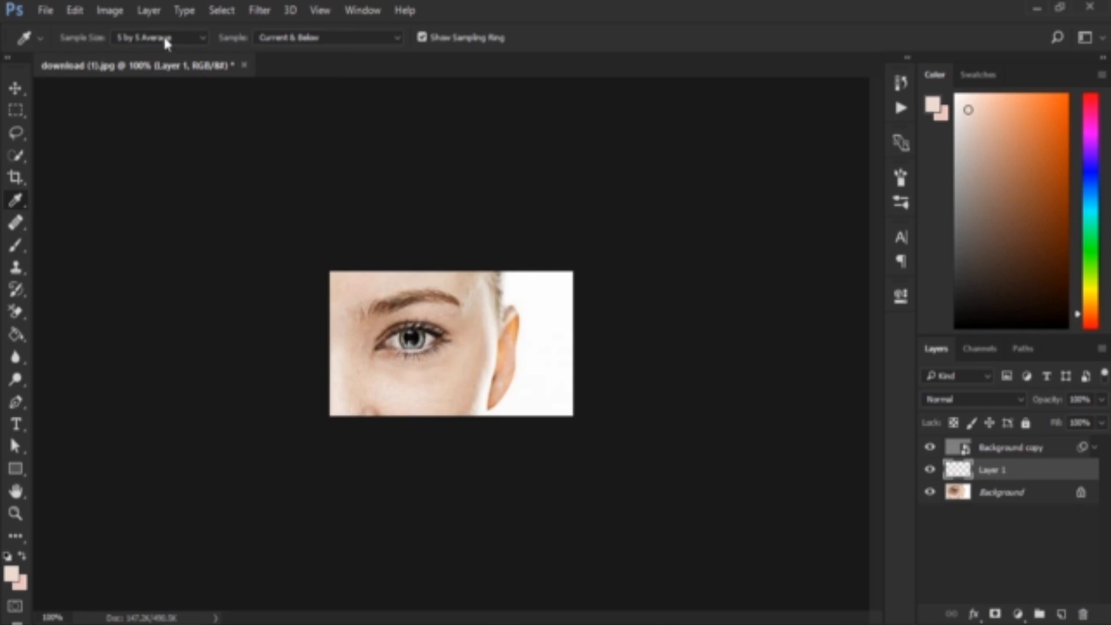
{"action": "left_click", "coordinate": [21, 243]}
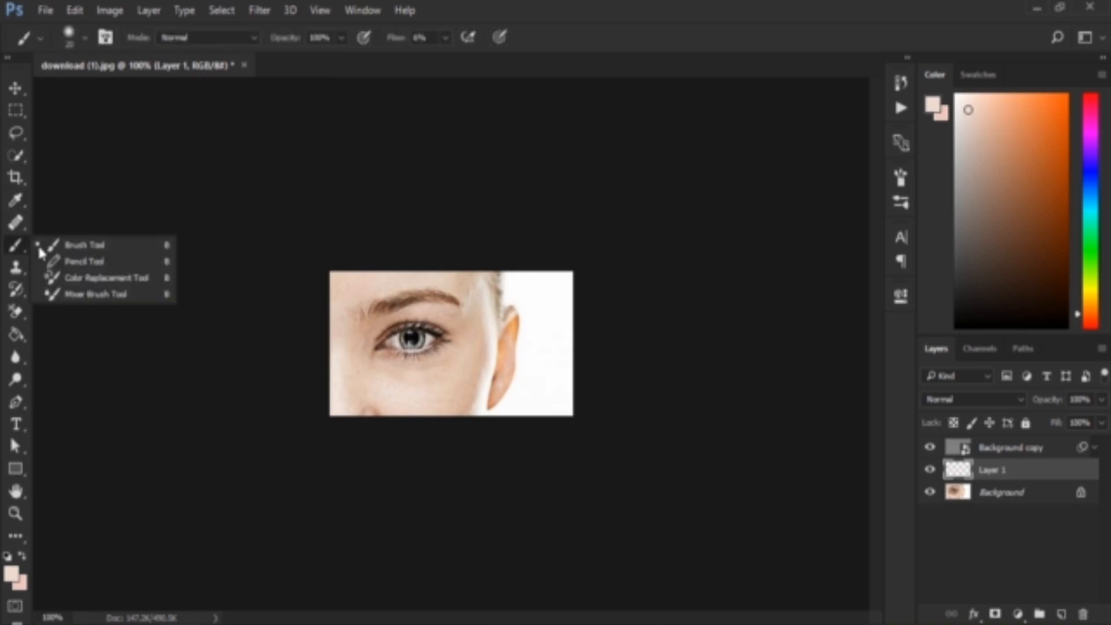
{"action": "left_click", "coordinate": [70, 245]}
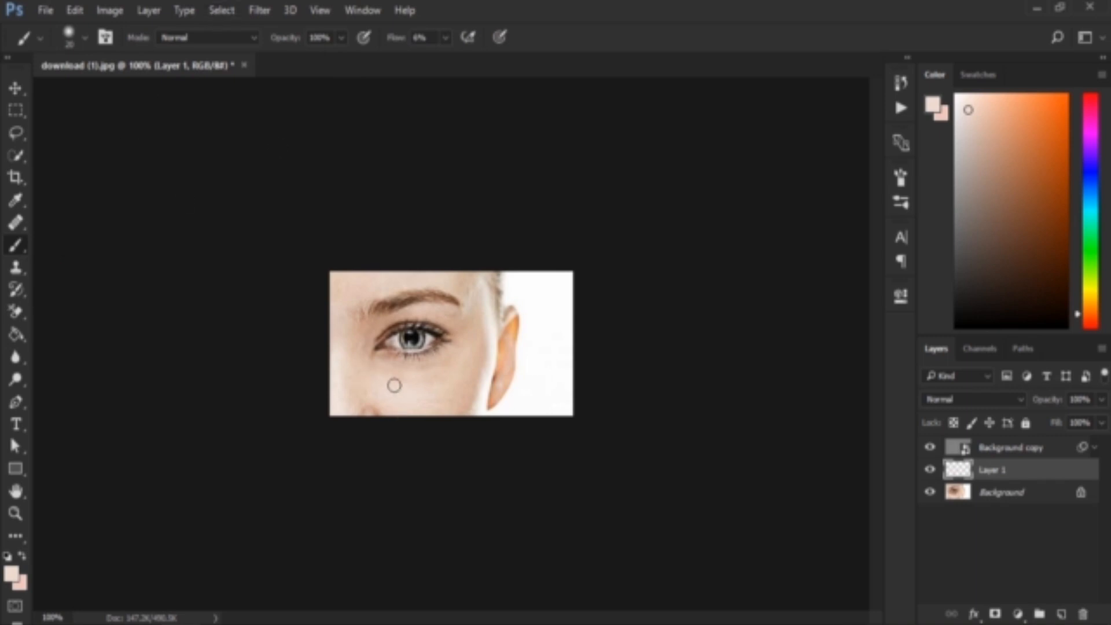